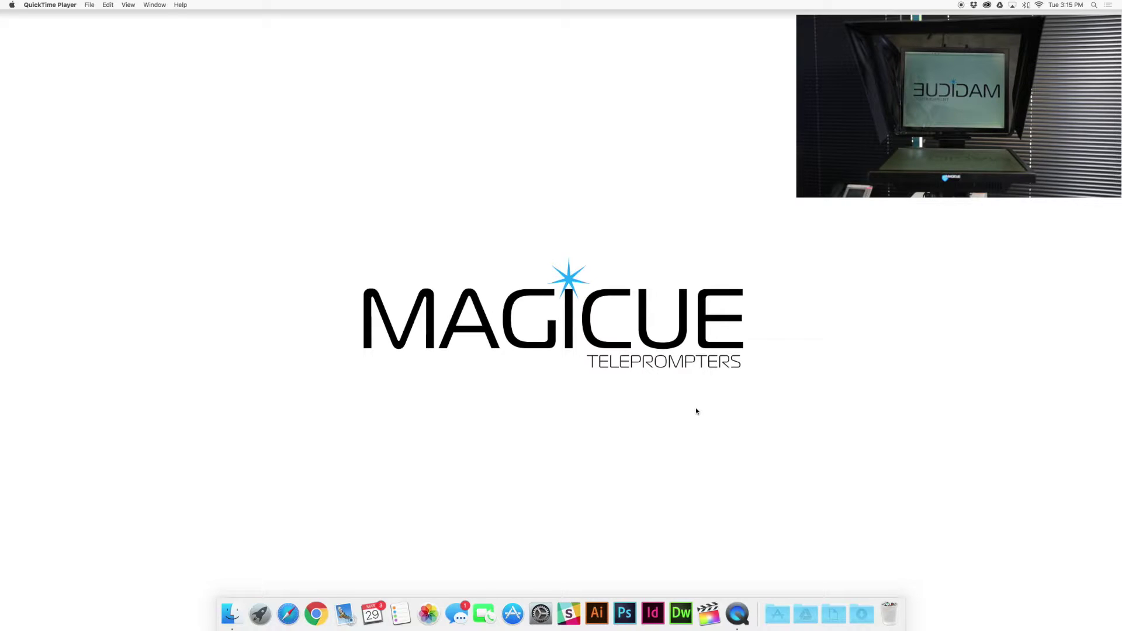
- Launch Magicue from the Applications stack and centre its prompter window on screen
{"action": "left_click", "coordinate": [777, 621]}
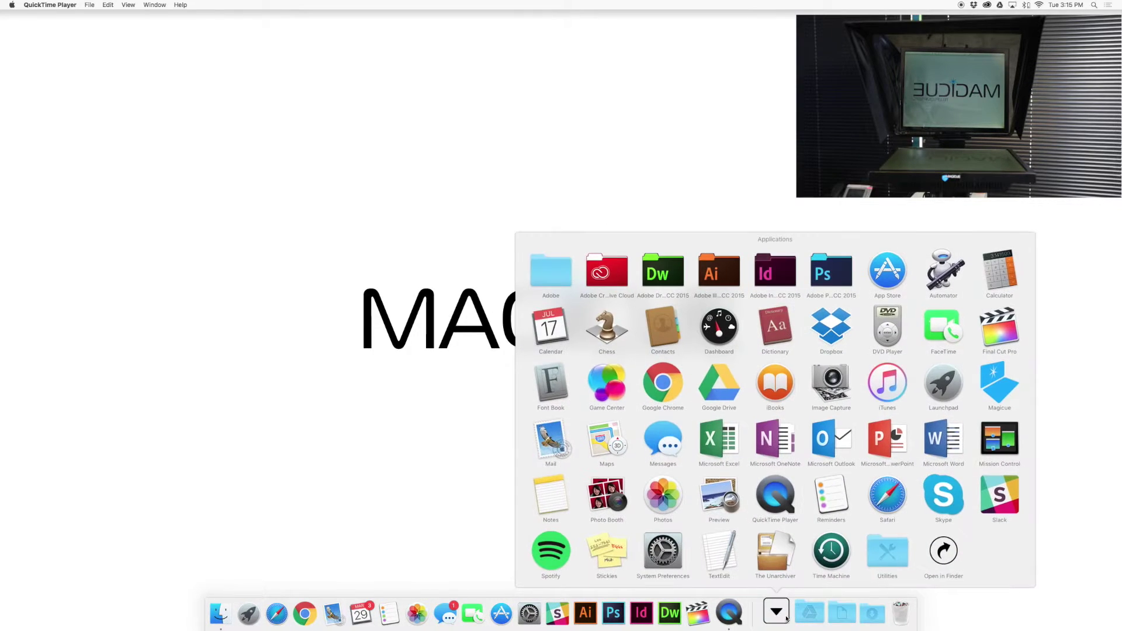
{"action": "left_click", "coordinate": [1002, 384]}
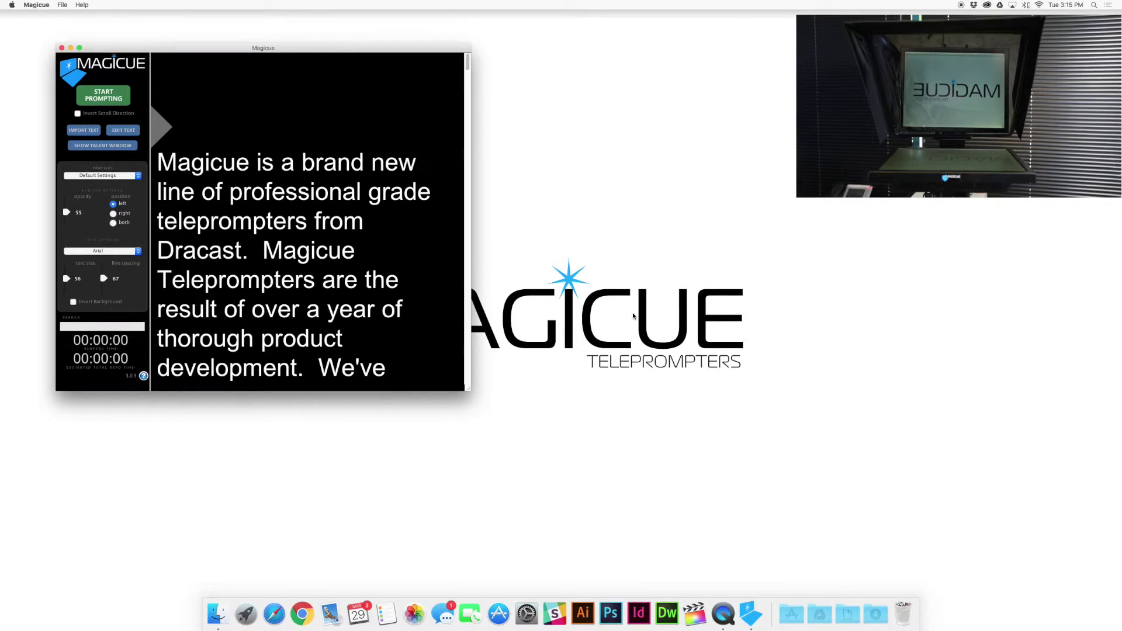
{"action": "left_click_drag", "start_coordinate": [299, 52], "coordinate": [557, 63]}
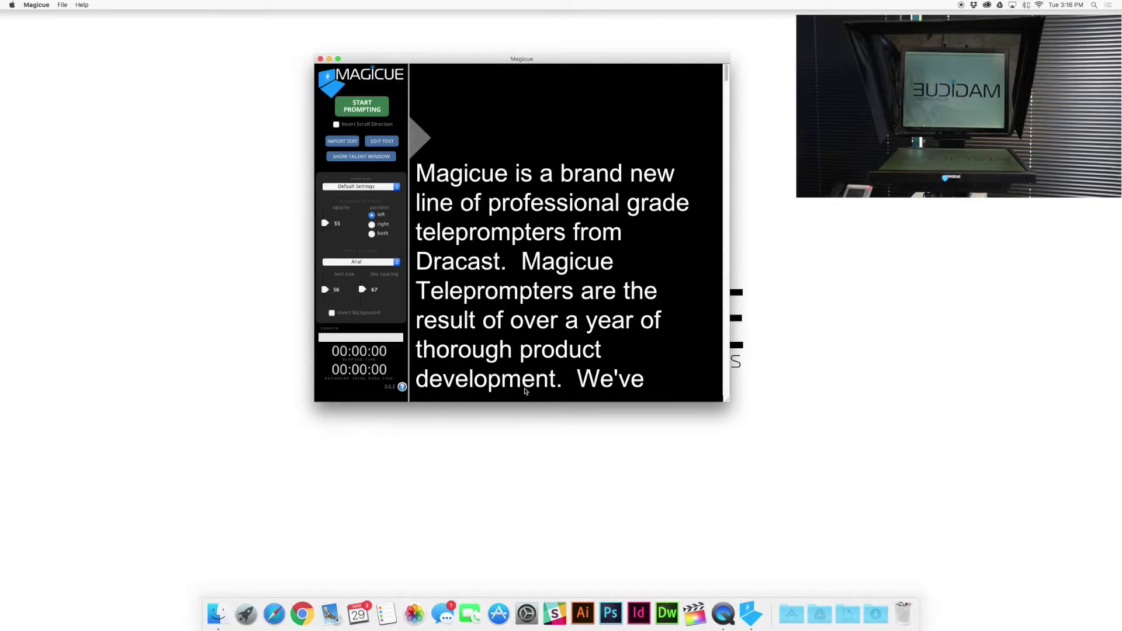
- Open System Preferences > Displays and show the Arrangement tab over the prompter
{"action": "left_click", "coordinate": [526, 612]}
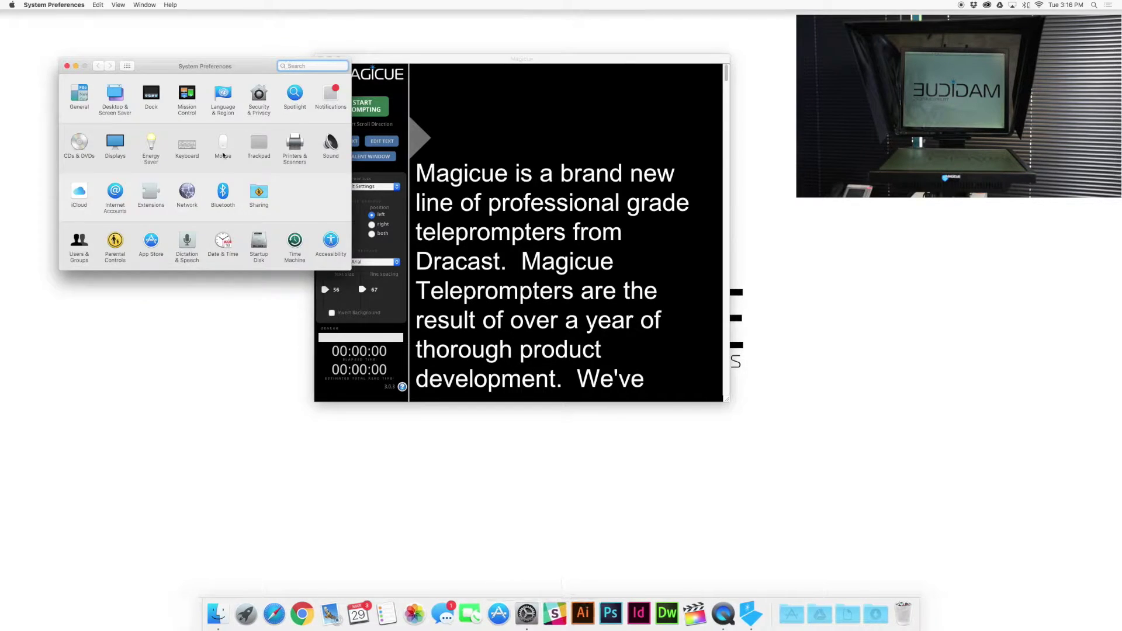
{"action": "left_click", "coordinate": [119, 148]}
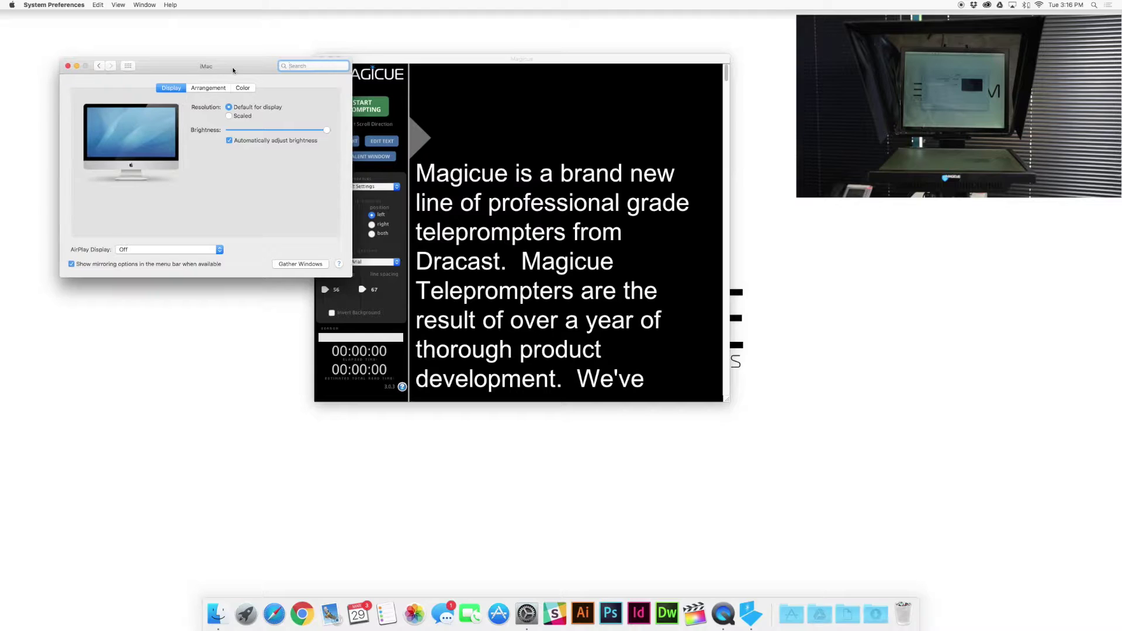
{"action": "left_click_drag", "start_coordinate": [233, 67], "coordinate": [549, 122]}
{"action": "left_click", "coordinate": [518, 141]}
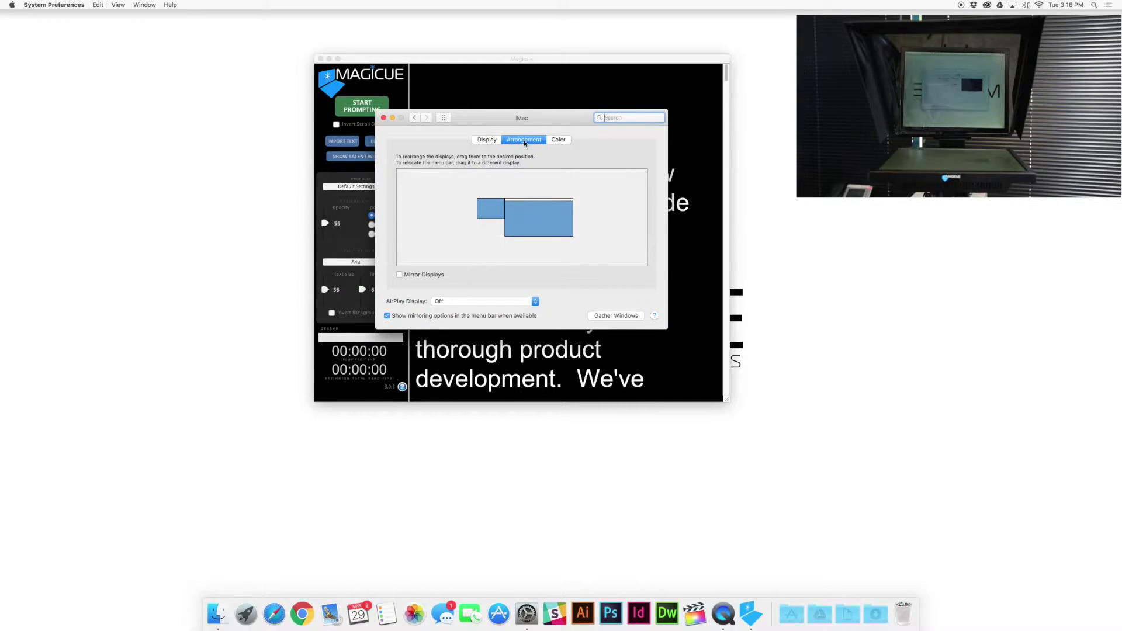
- Identify the large main display and the small teleprompter display via their thumbnails
{"action": "left_click", "coordinate": [526, 210]}
{"action": "left_click", "coordinate": [533, 218]}
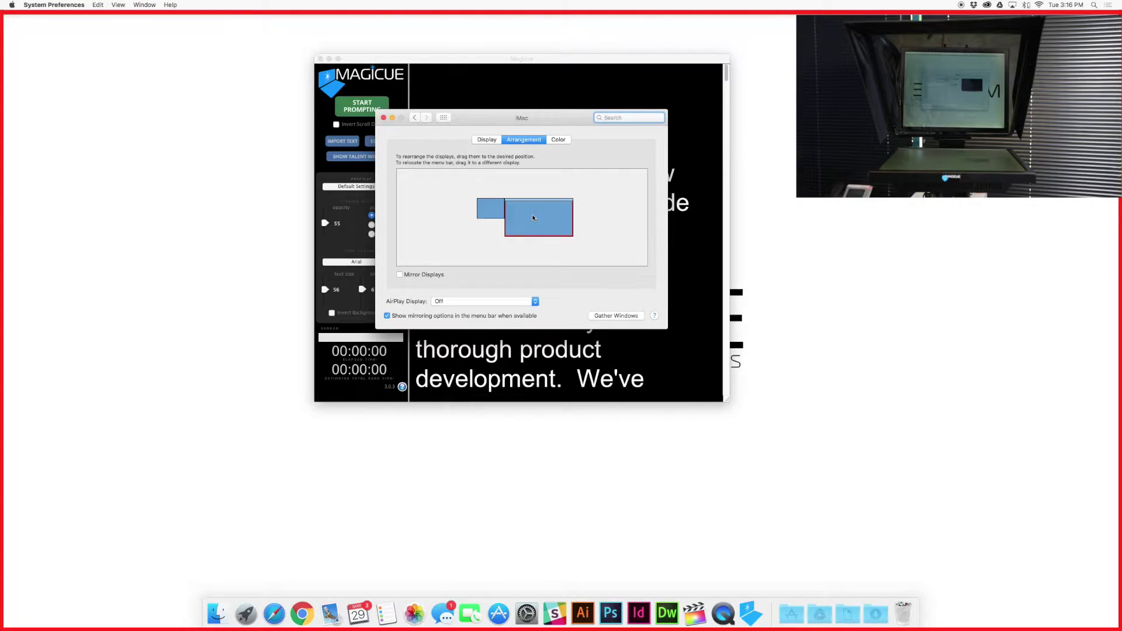
{"action": "left_click", "coordinate": [489, 213]}
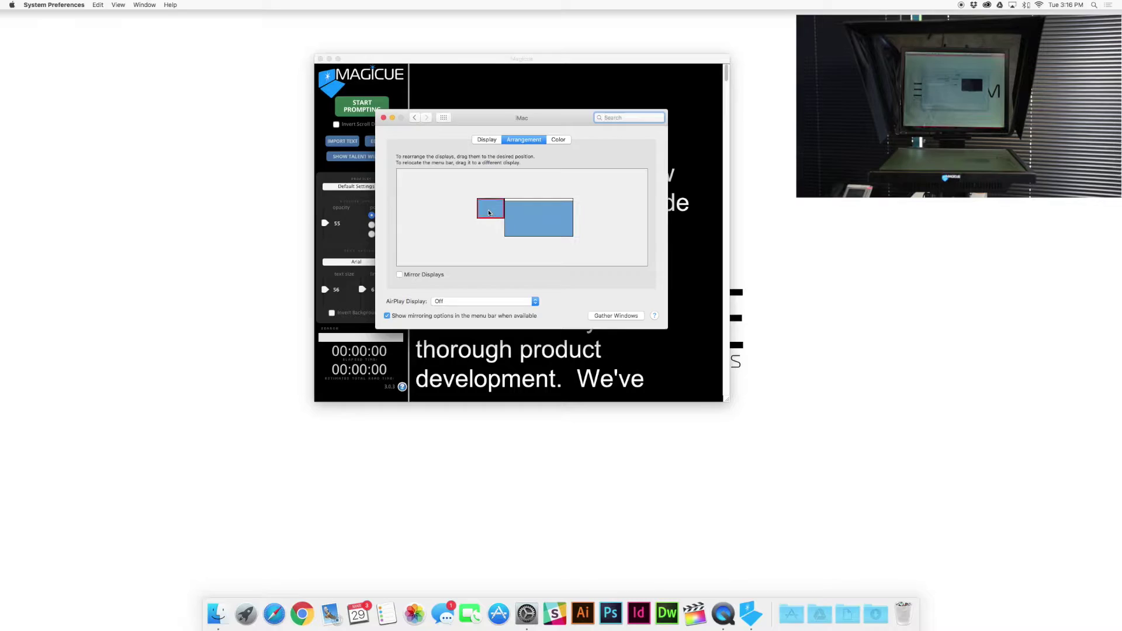
{"action": "left_click", "coordinate": [490, 212]}
{"action": "left_click", "coordinate": [489, 212]}
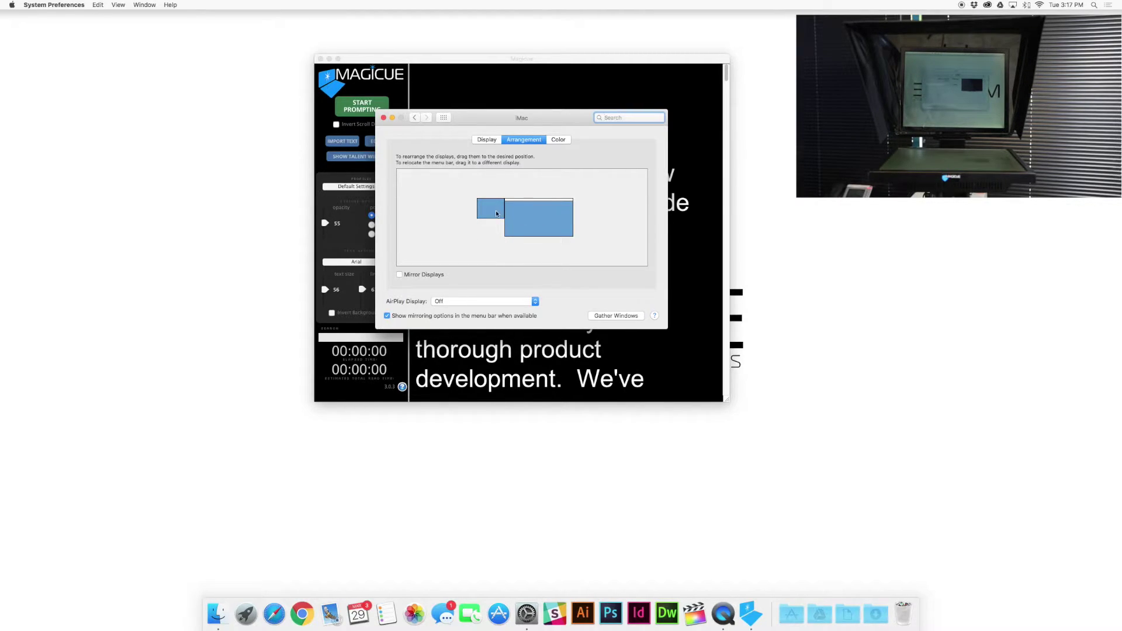
{"action": "left_click", "coordinate": [540, 215]}
{"action": "left_click", "coordinate": [492, 213]}
- Close Displays, then enlarge the Magicue window and shift it slightly left
{"action": "left_click", "coordinate": [383, 117]}
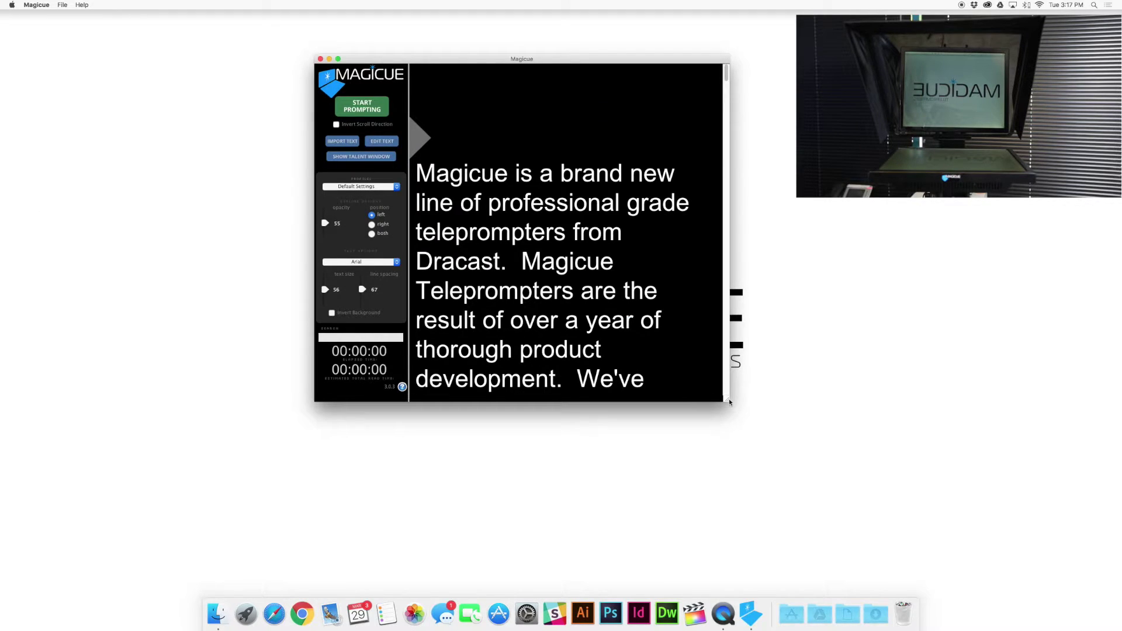
{"action": "left_click_drag", "start_coordinate": [729, 402], "coordinate": [833, 459]}
{"action": "left_click_drag", "start_coordinate": [561, 62], "coordinate": [523, 59]}
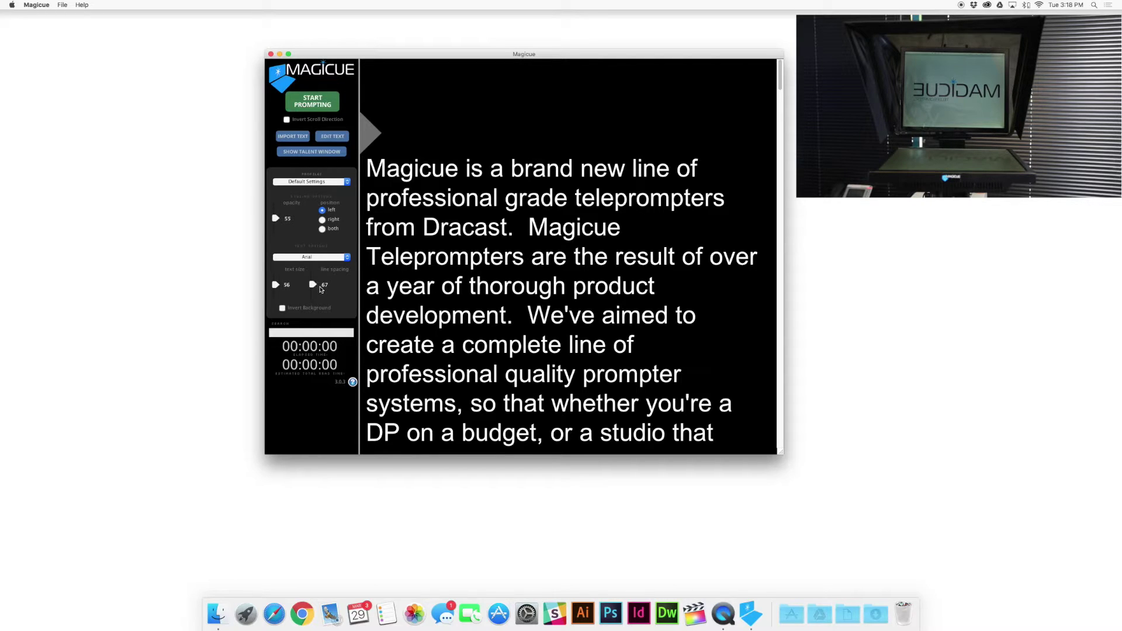
- Adjust the sidebar sliders so the script shows text size 62 with line spacing 81
{"action": "scroll", "coordinate": [314, 288], "scroll_direction": "up", "scroll_amount": 3}
{"action": "mouse_move", "coordinate": [314, 288]}
{"action": "left_mouse_down"}
{"action": "mouse_move", "coordinate": [312, 297]}
{"action": "mouse_move", "coordinate": [277, 287]}
{"action": "mouse_move", "coordinate": [312, 300]}
{"action": "left_mouse_up"}
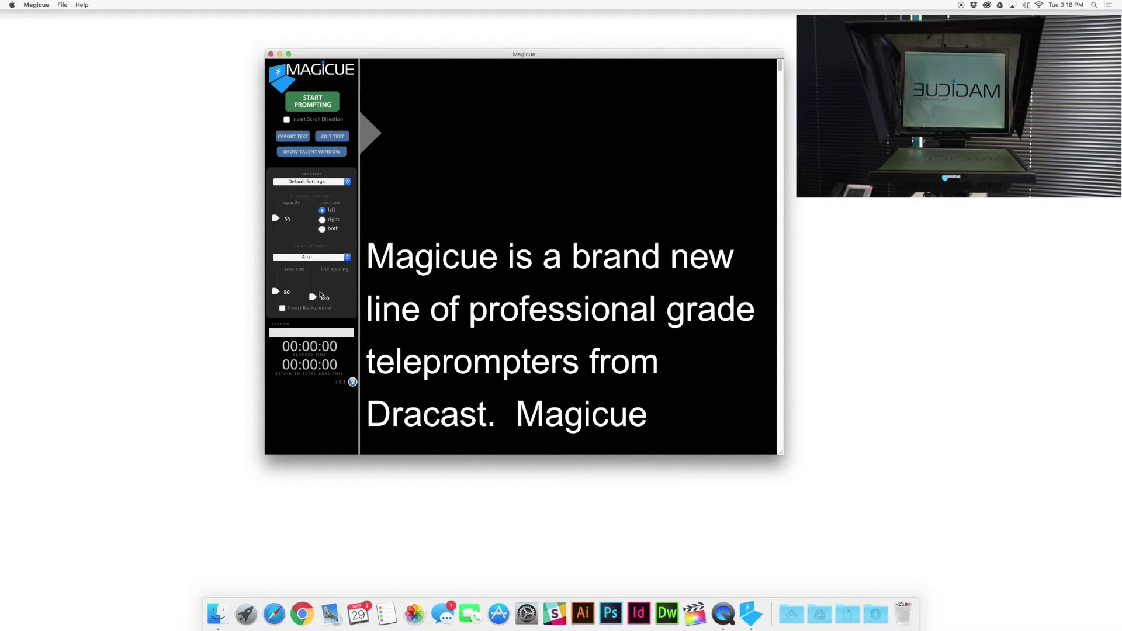
{"action": "mouse_move", "coordinate": [313, 298]}
{"action": "left_mouse_down"}
{"action": "mouse_move", "coordinate": [313, 288]}
{"action": "mouse_move", "coordinate": [277, 289]}
{"action": "left_mouse_up"}
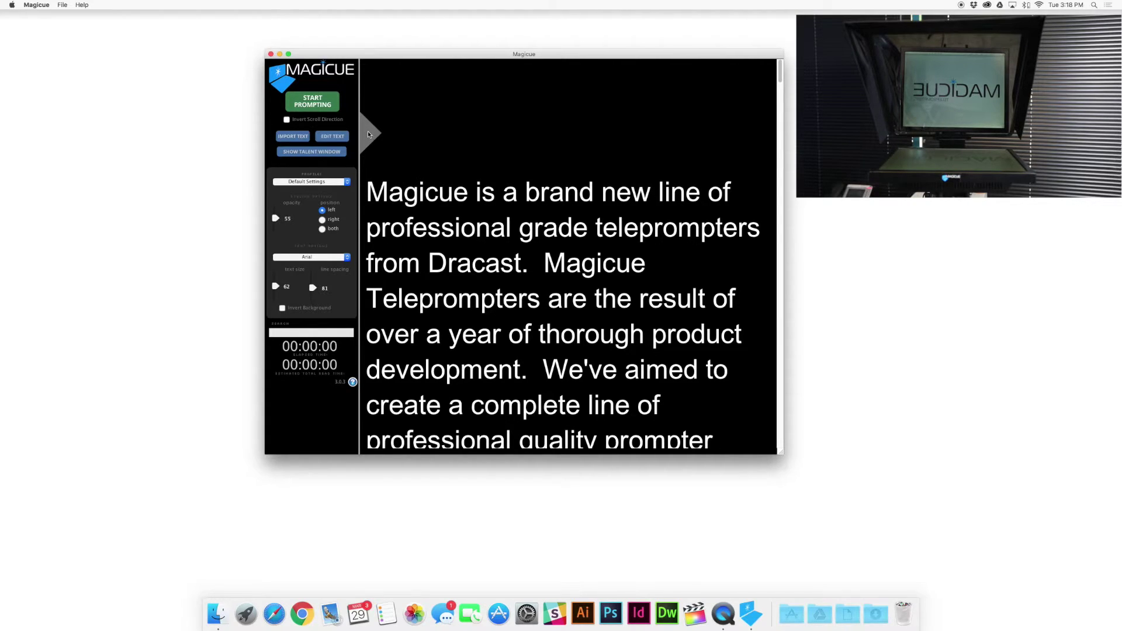
- Lower the grey reading cue, then open the talent window and nudge it right and down
{"action": "mouse_move", "coordinate": [368, 126]}
{"action": "left_mouse_down"}
{"action": "mouse_move", "coordinate": [368, 263]}
{"action": "mouse_move", "coordinate": [368, 181]}
{"action": "mouse_move", "coordinate": [369, 251]}
{"action": "mouse_move", "coordinate": [366, 215]}
{"action": "mouse_move", "coordinate": [380, 232]}
{"action": "left_mouse_up"}
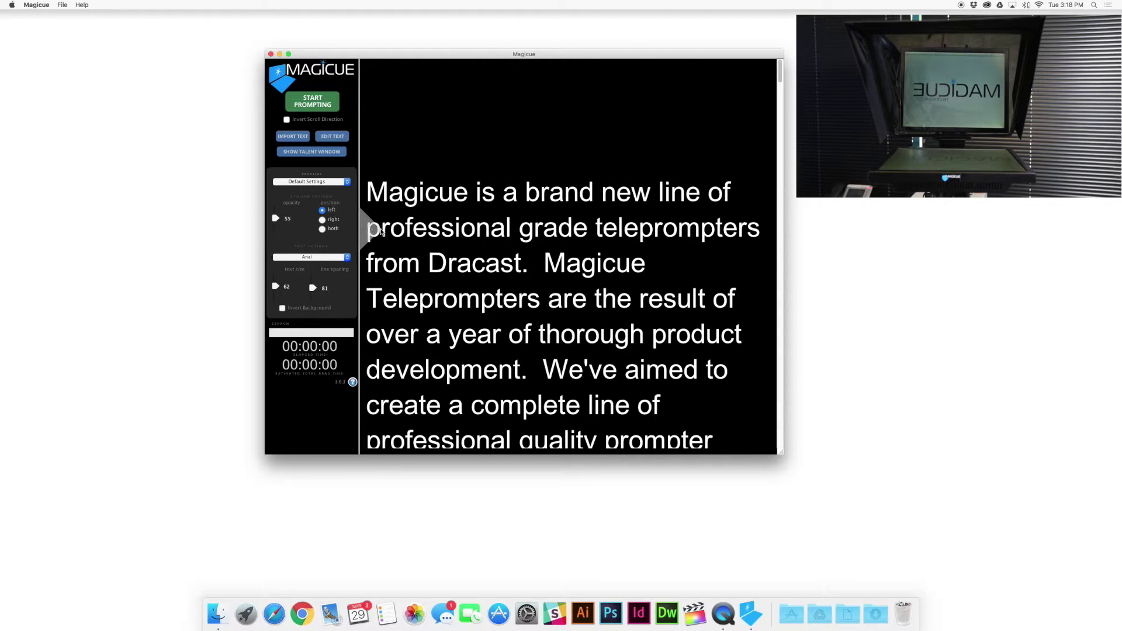
{"action": "mouse_move", "coordinate": [554, 231]}
{"action": "left_mouse_down"}
{"action": "mouse_move", "coordinate": [398, 232]}
{"action": "mouse_move", "coordinate": [370, 201]}
{"action": "mouse_move", "coordinate": [369, 126]}
{"action": "mouse_move", "coordinate": [366, 255]}
{"action": "mouse_move", "coordinate": [370, 159]}
{"action": "mouse_move", "coordinate": [368, 248]}
{"action": "mouse_move", "coordinate": [369, 221]}
{"action": "mouse_move", "coordinate": [372, 236]}
{"action": "left_mouse_up"}
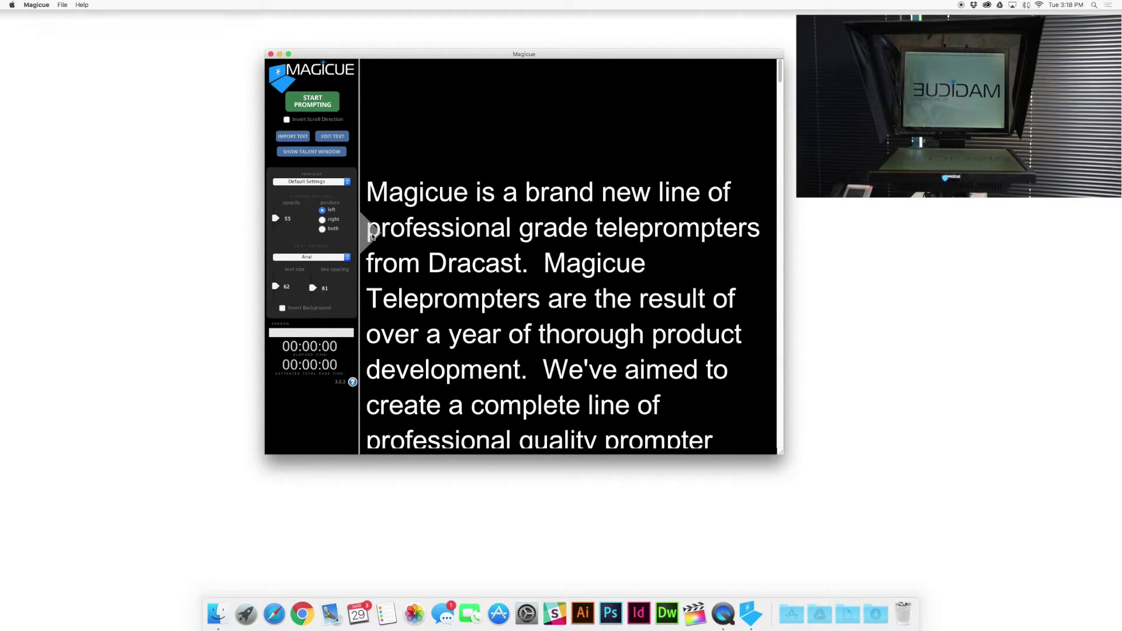
{"action": "left_click", "coordinate": [311, 152]}
{"action": "left_click_drag", "start_coordinate": [653, 58], "coordinate": [710, 124]}
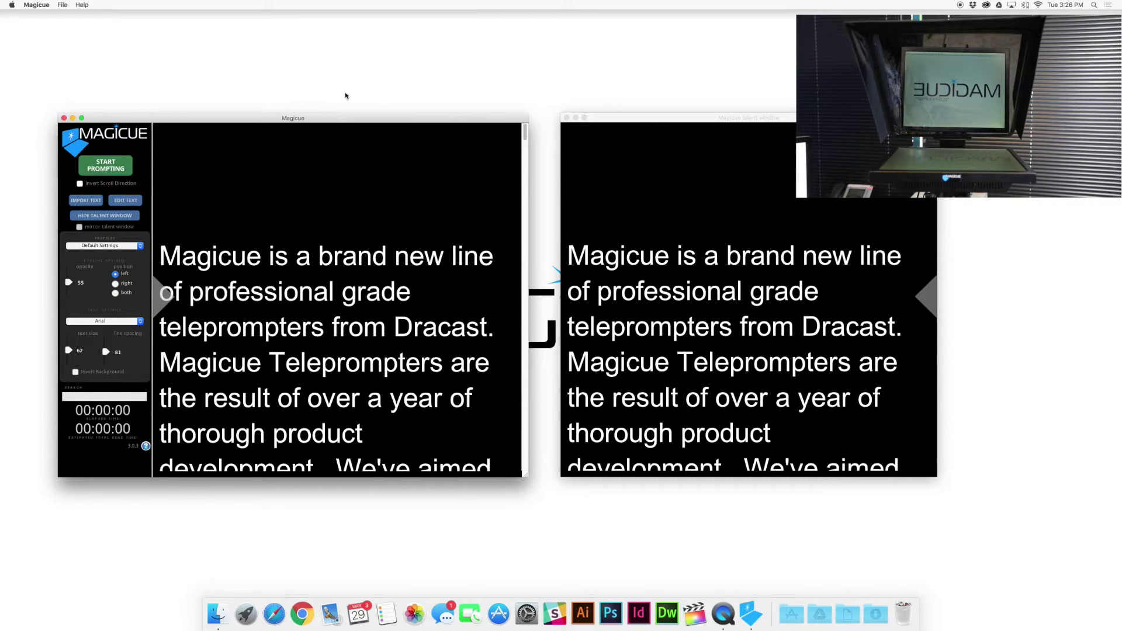
- Reposition the control window rightward and drag the talent window left over it
{"action": "mouse_move", "coordinate": [336, 121]}
{"action": "left_mouse_down"}
{"action": "mouse_move", "coordinate": [334, 94]}
{"action": "mouse_move", "coordinate": [331, 132]}
{"action": "left_mouse_up"}
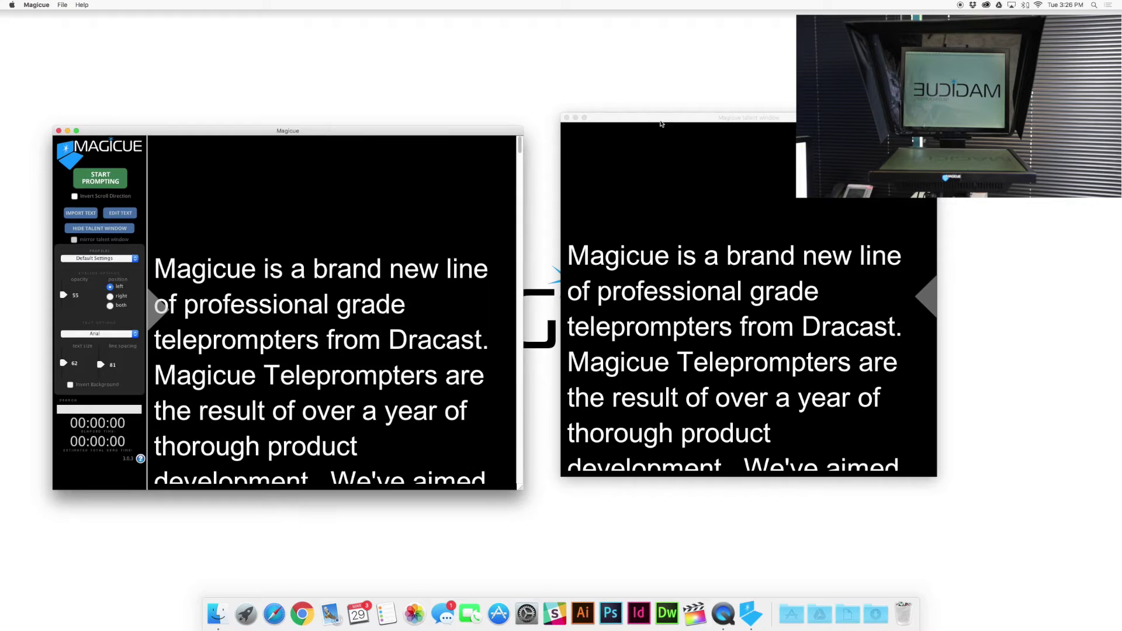
{"action": "left_click_drag", "start_coordinate": [660, 123], "coordinate": [725, 131]}
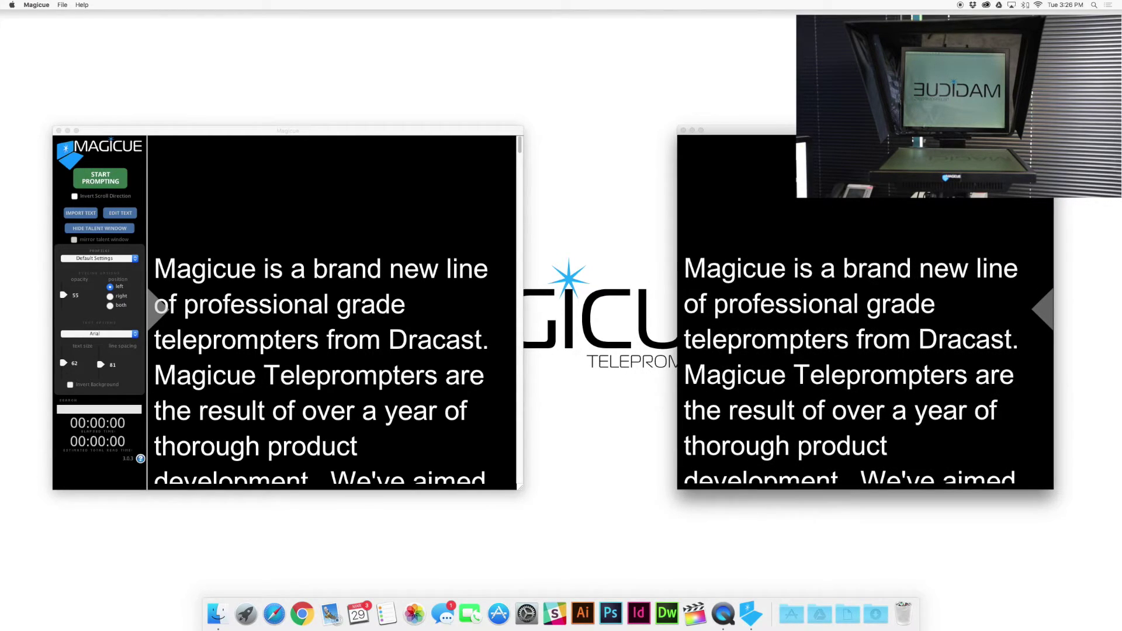
{"action": "left_click_drag", "start_coordinate": [357, 132], "coordinate": [448, 121]}
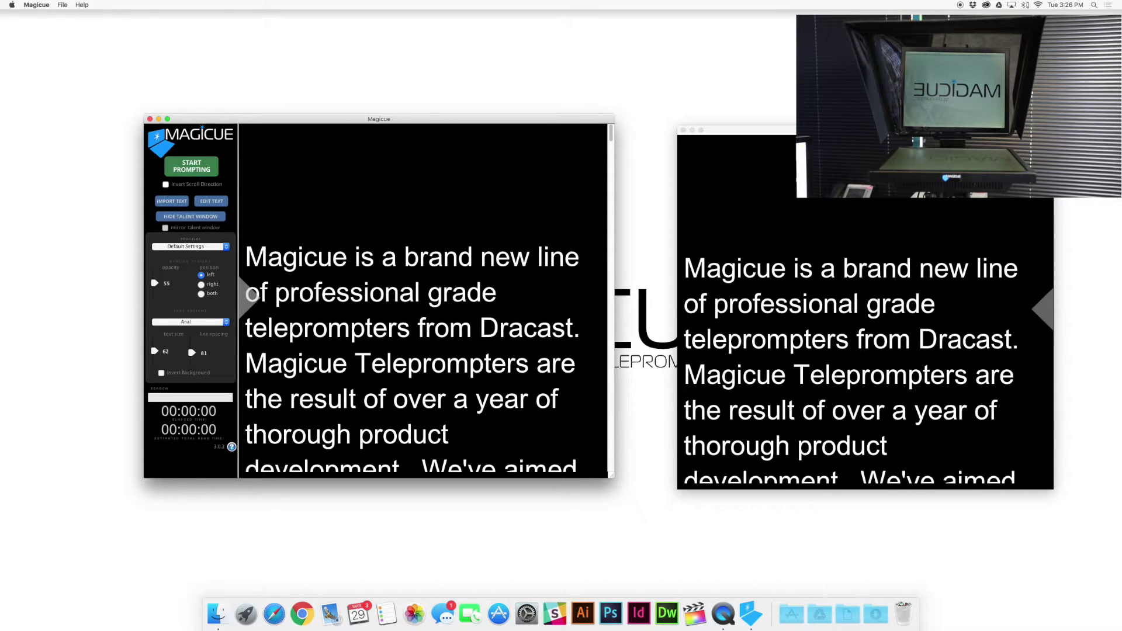
{"action": "left_click_drag", "start_coordinate": [899, 134], "coordinate": [432, 83]}
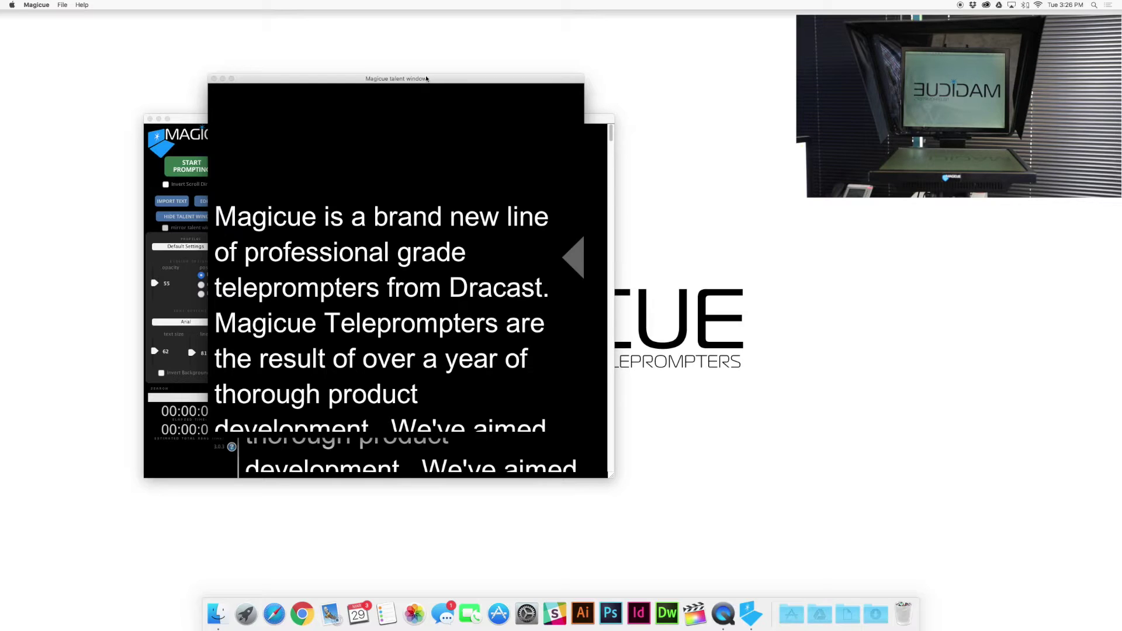
- Drag the talent window off the left edge onto the teleprompter monitor
{"action": "left_click_drag", "start_coordinate": [429, 82], "coordinate": [0, 62]}
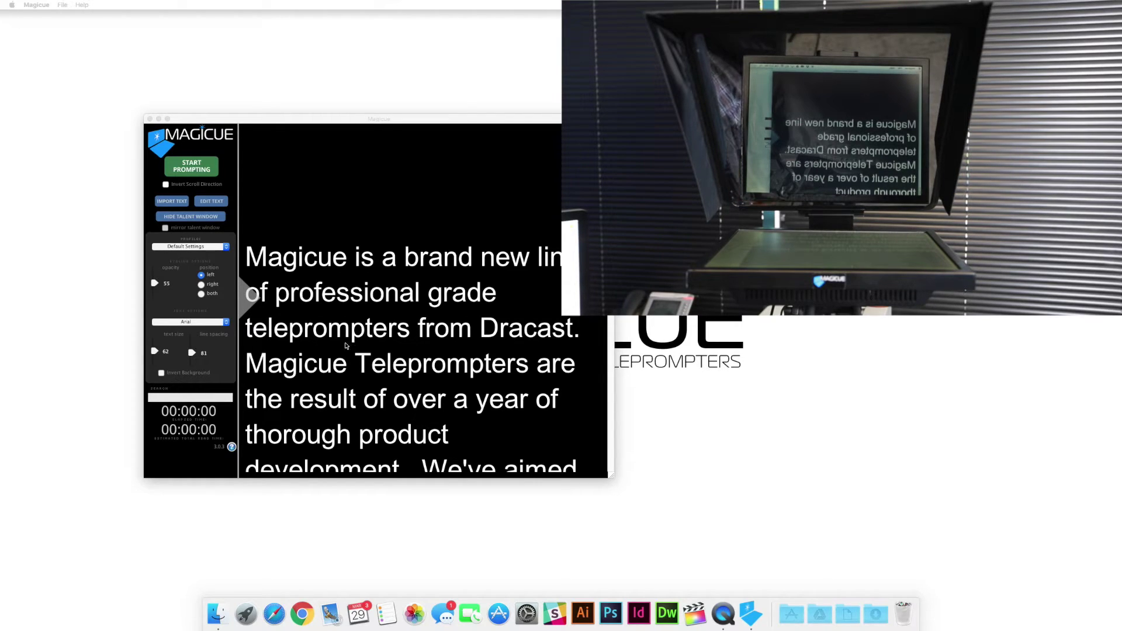
- Move the control window up-right and widen it so script lines run longer
{"action": "left_click_drag", "start_coordinate": [510, 124], "coordinate": [534, 85]}
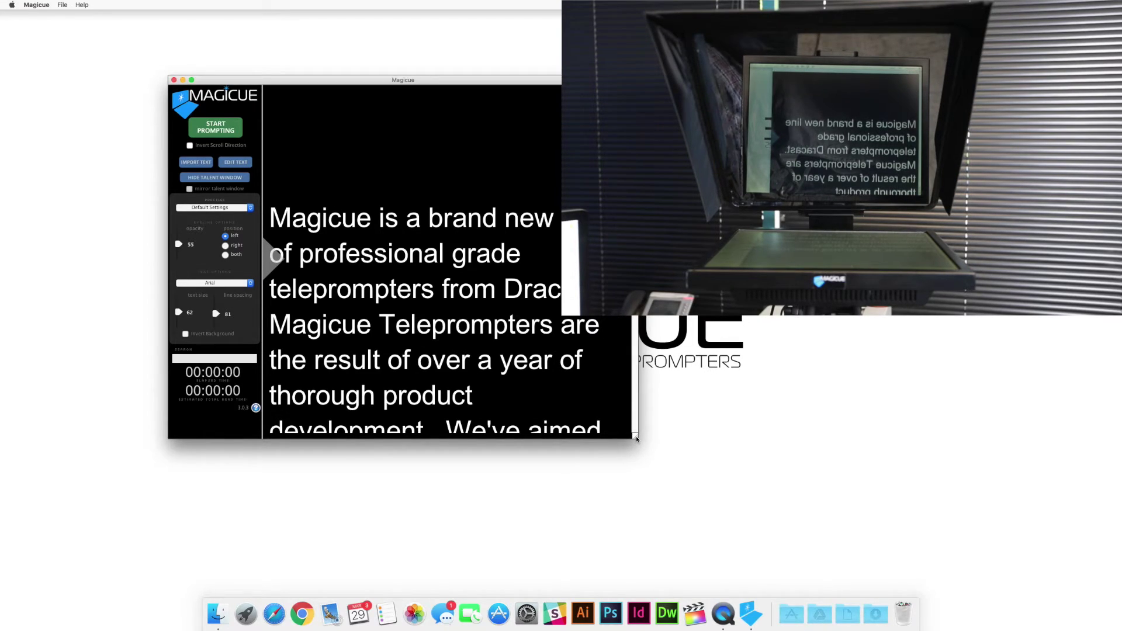
{"action": "left_click_drag", "start_coordinate": [635, 439], "coordinate": [663, 443]}
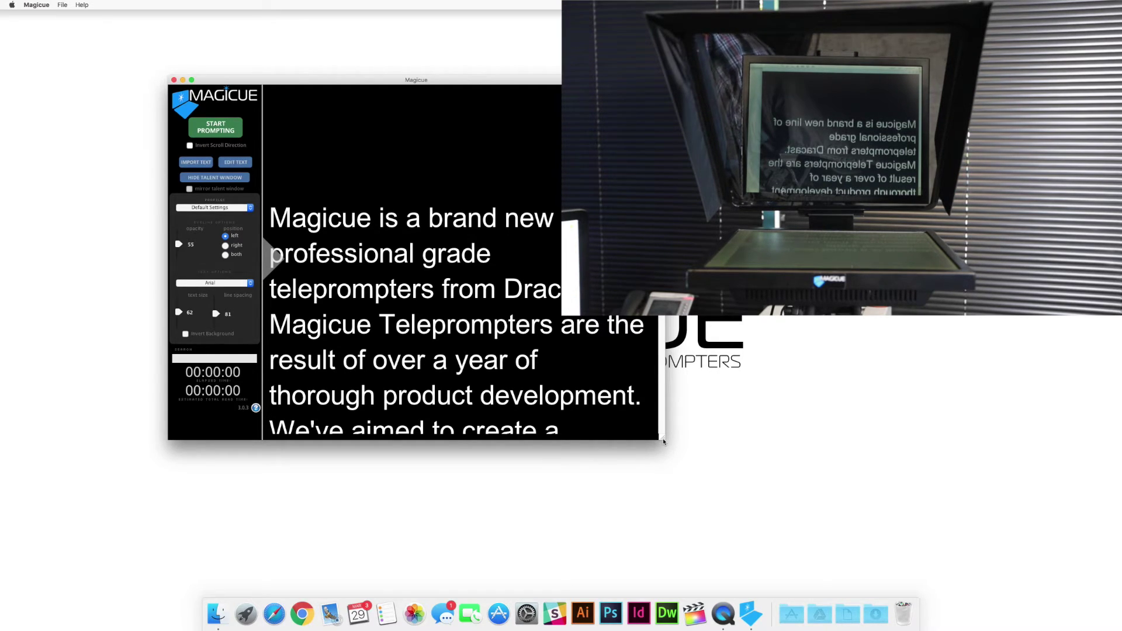
{"action": "left_click_drag", "start_coordinate": [664, 439], "coordinate": [696, 438]}
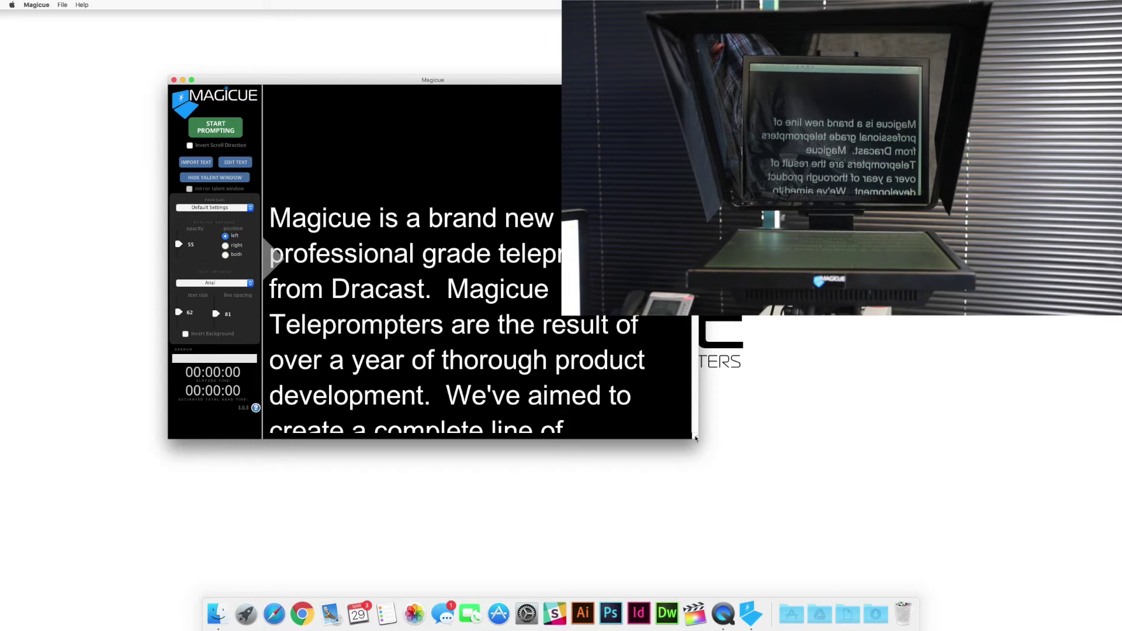
{"action": "left_click_drag", "start_coordinate": [696, 439], "coordinate": [696, 402]}
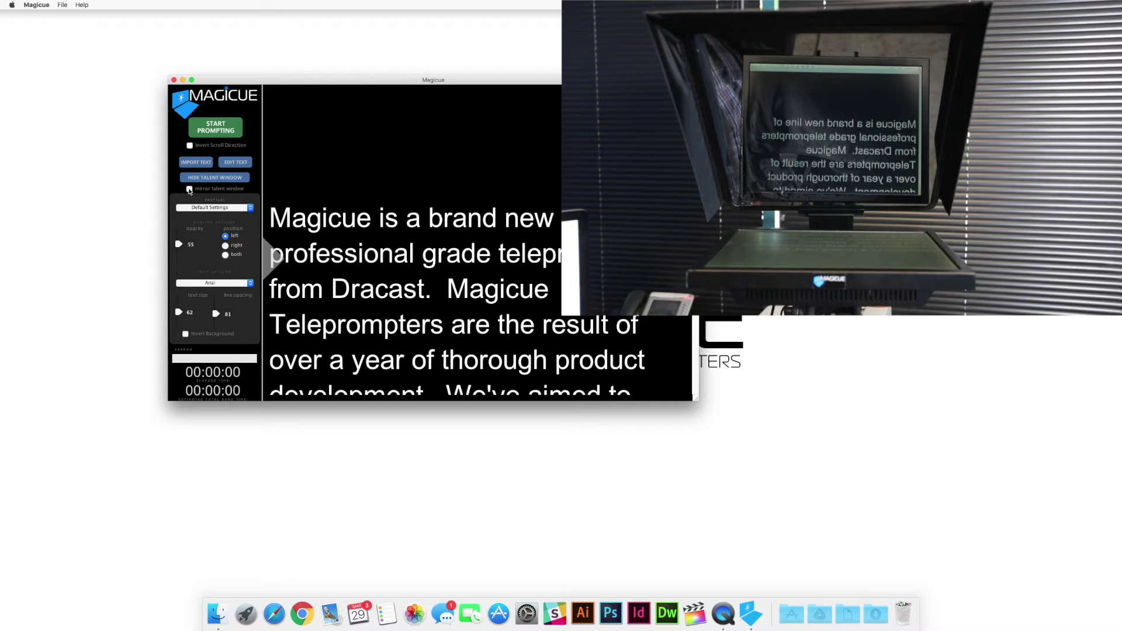
- Tick 'mirror talent window' in the left panel
{"action": "left_click", "coordinate": [190, 190]}
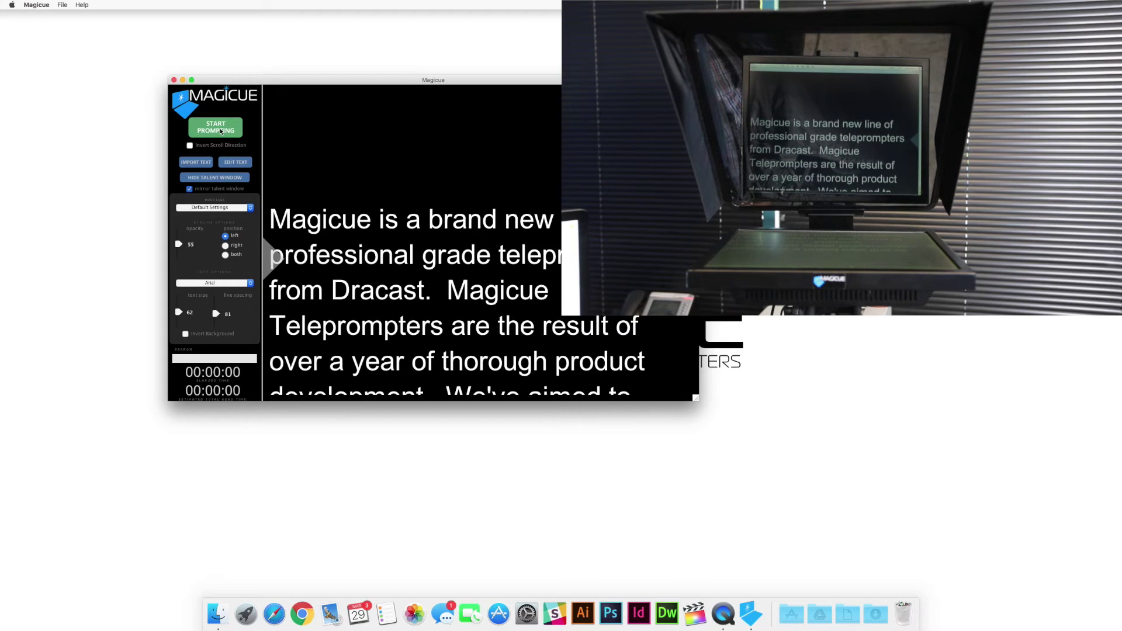
- Start prompting the Dracast script and scroll to raise the prompting speed
{"action": "left_click", "coordinate": [220, 130]}
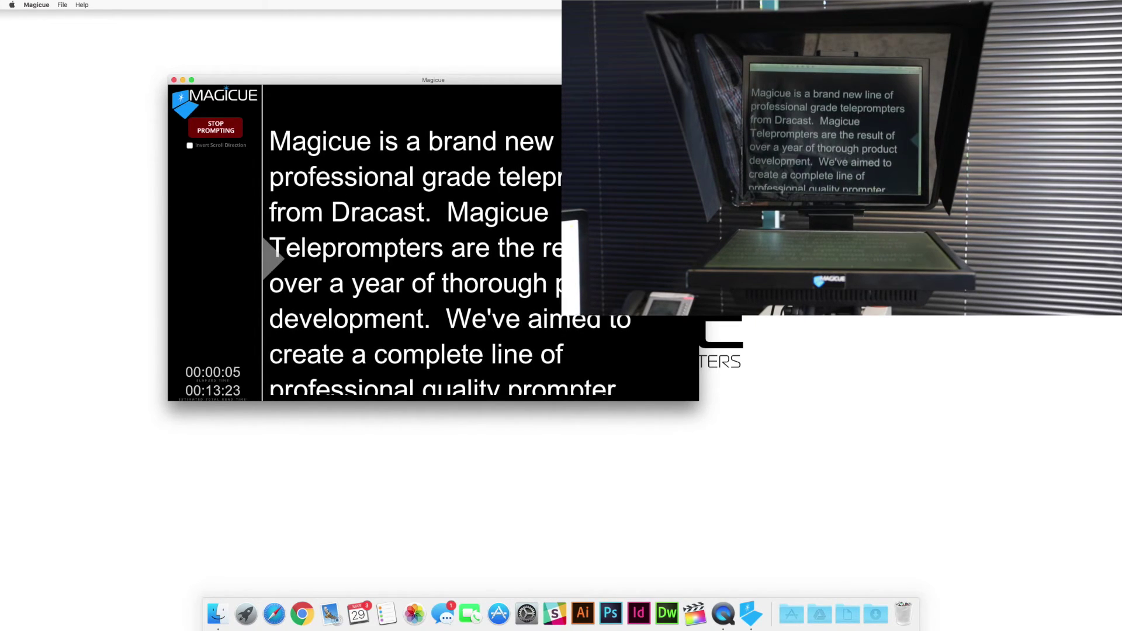
{"action": "scroll", "coordinate": [455, 355], "scroll_direction": "down", "scroll_amount": 3}
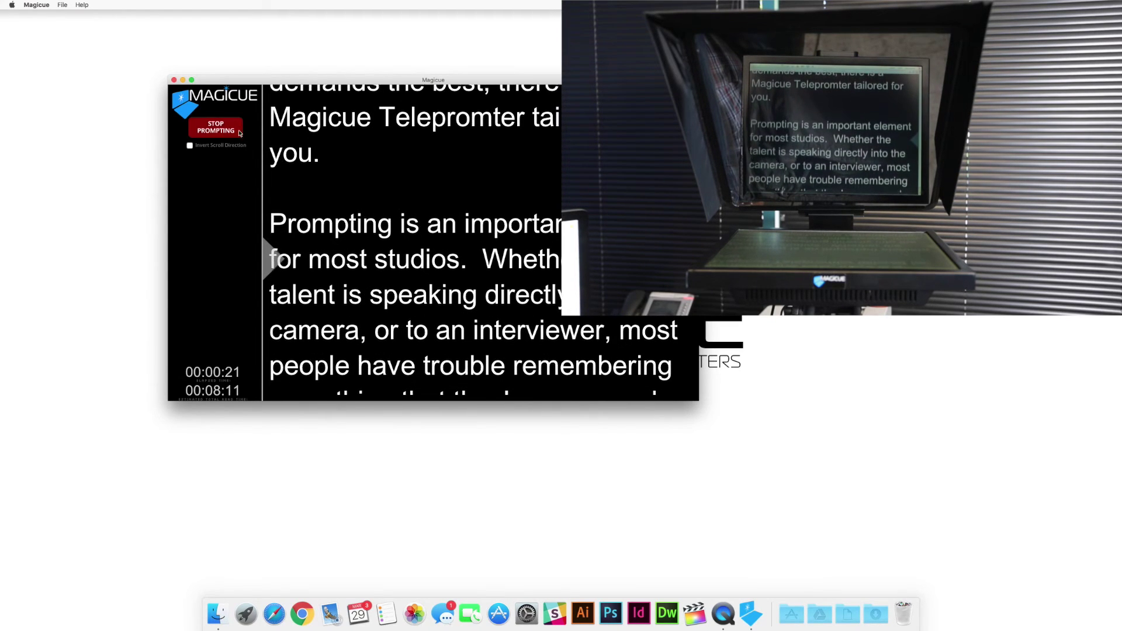
- Restart prompting with 'mirror talent window' ticked so the talent view displays mirrored
{"action": "left_click", "coordinate": [222, 131]}
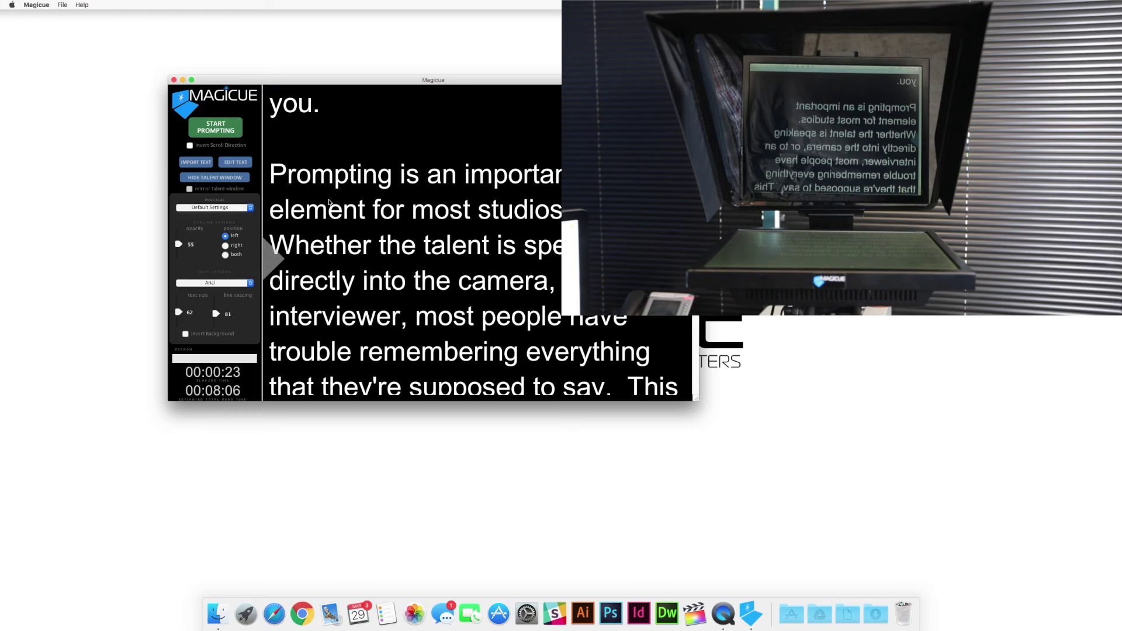
{"action": "left_click", "coordinate": [189, 190]}
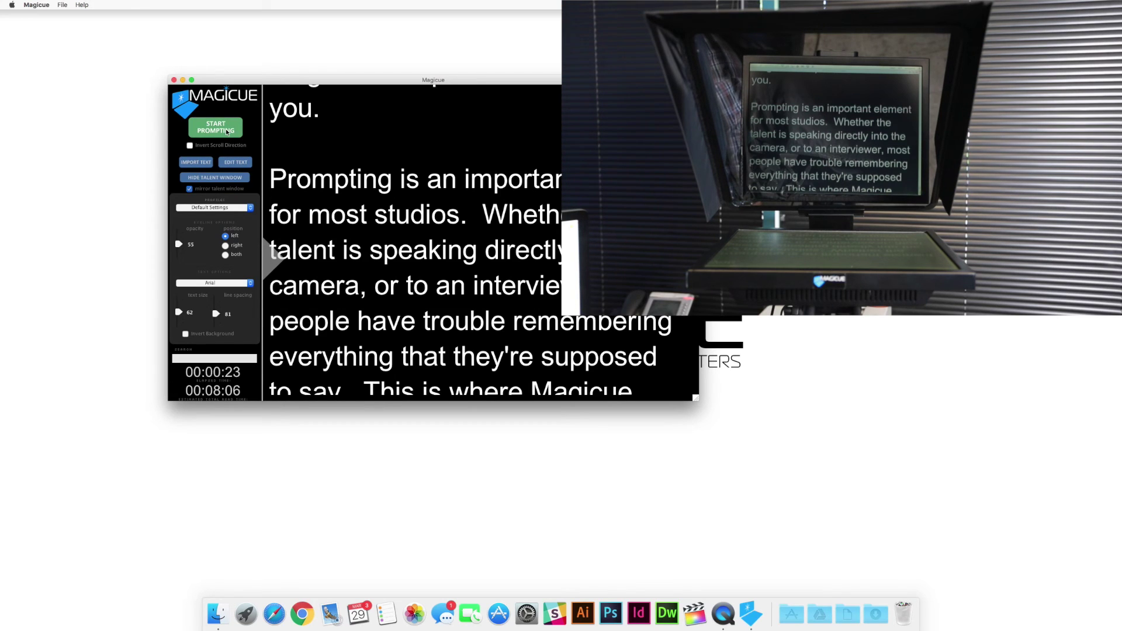
{"action": "left_click", "coordinate": [227, 132]}
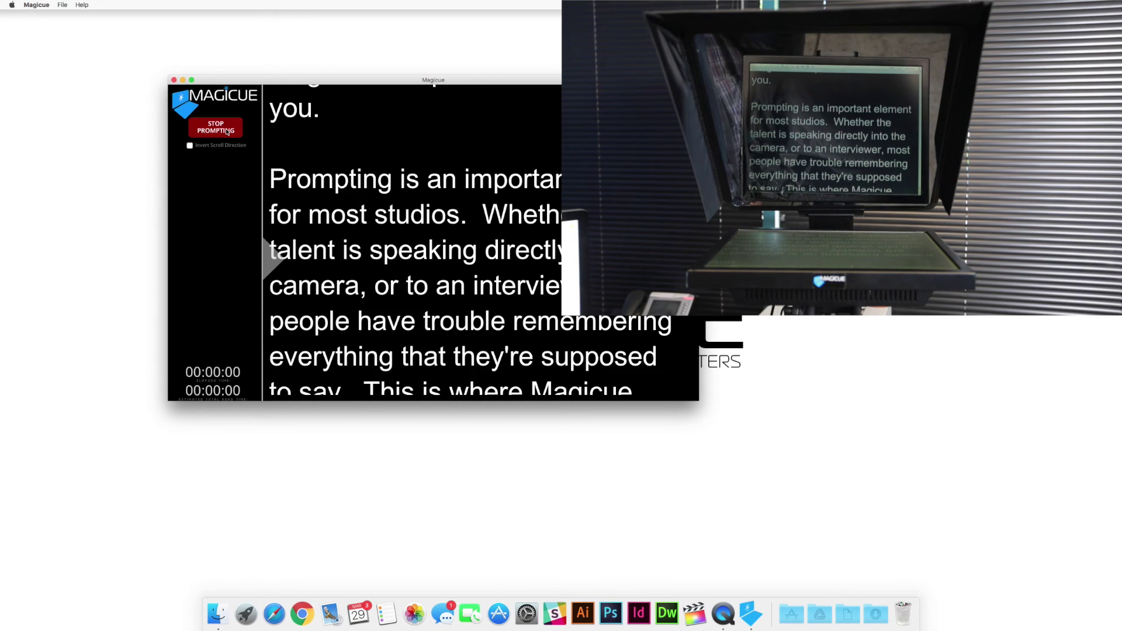